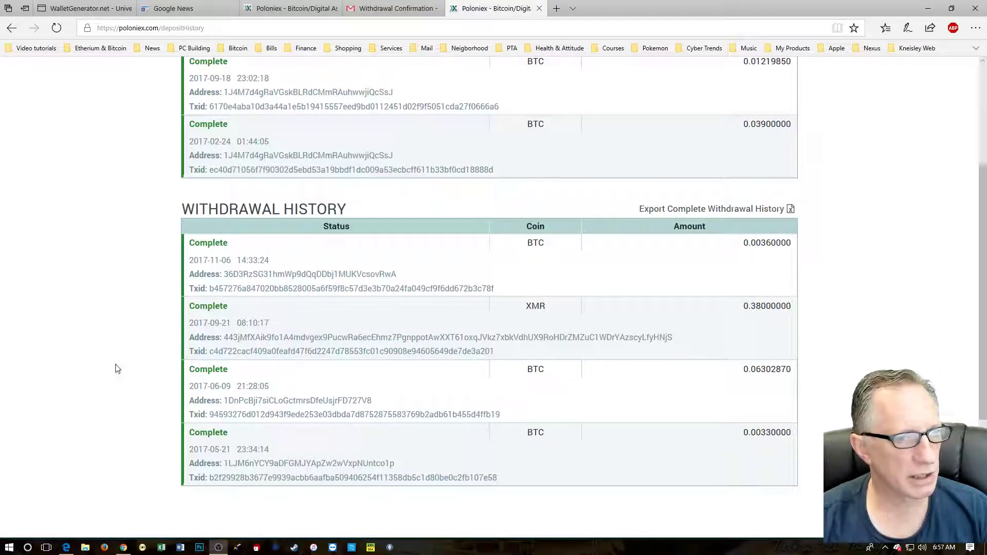
Launch Electrum from the taskbar over the Poloniex withdrawal history.
{"action": "left_click", "coordinate": [278, 549]}
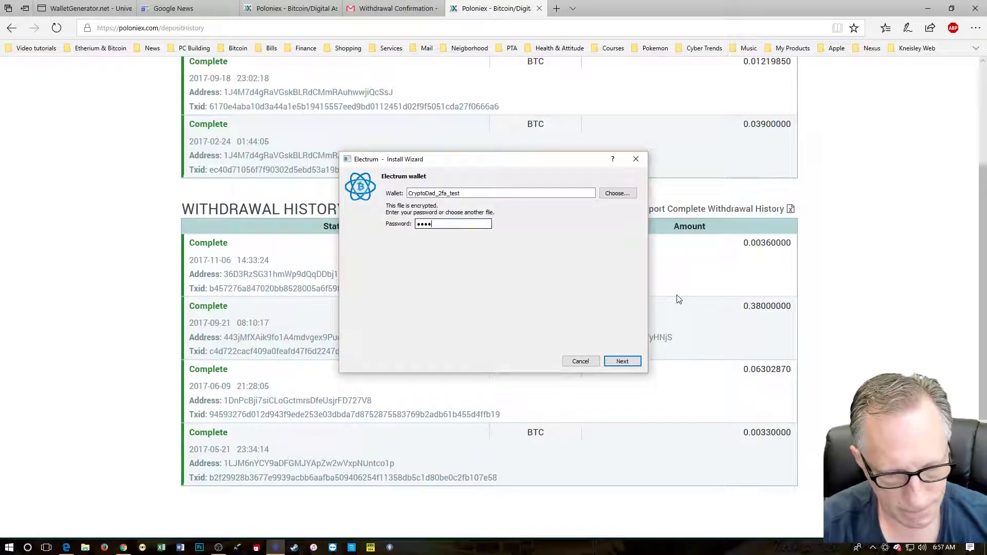
Enter the wallet password to unlock the CryptoDad_2fa_test wallet.
{"action": "type", "text": "••"}
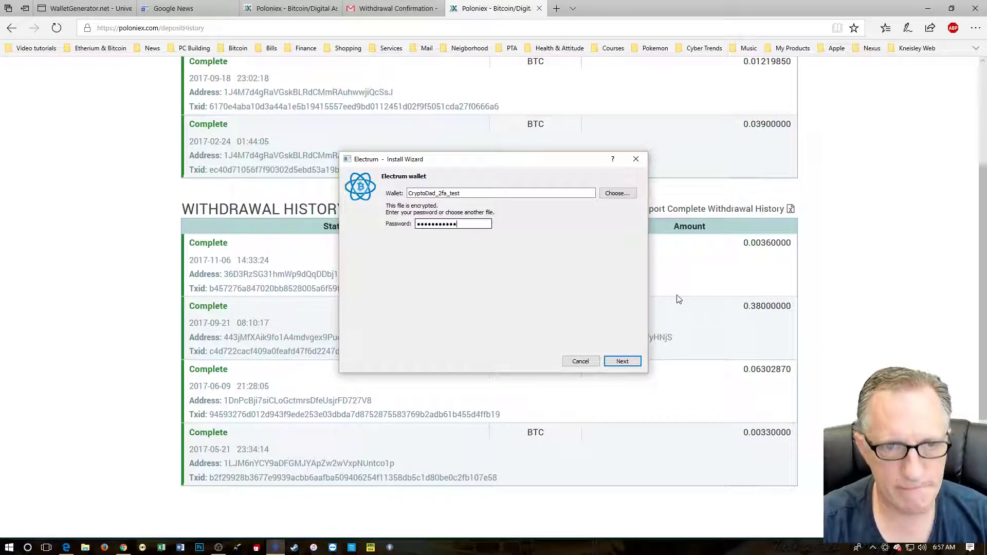
{"action": "key", "text": "Return"}
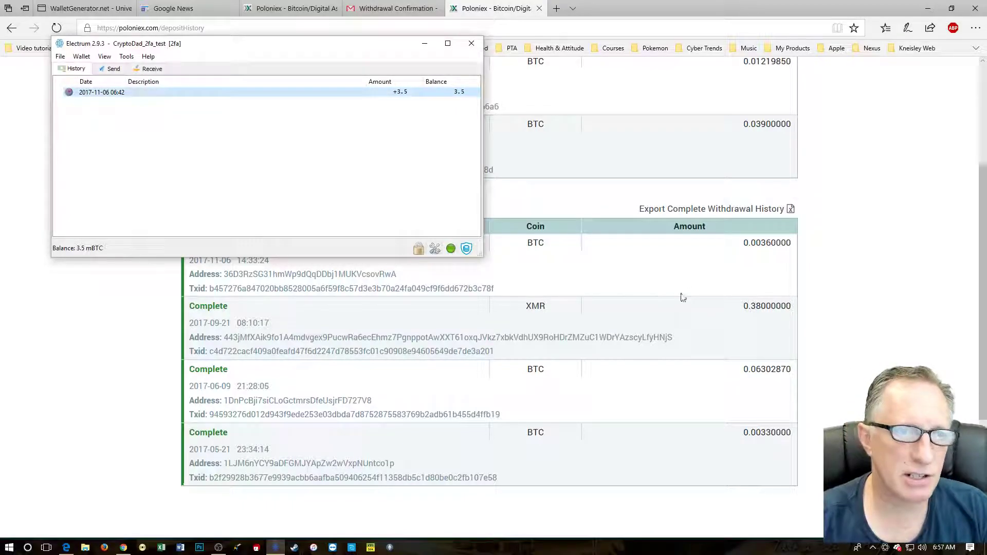
Reposition the 2fa wallet window and enlarge it to show the +3.5 mBTC transaction.
{"action": "left_click_drag", "start_coordinate": [257, 47], "coordinate": [272, 83]}
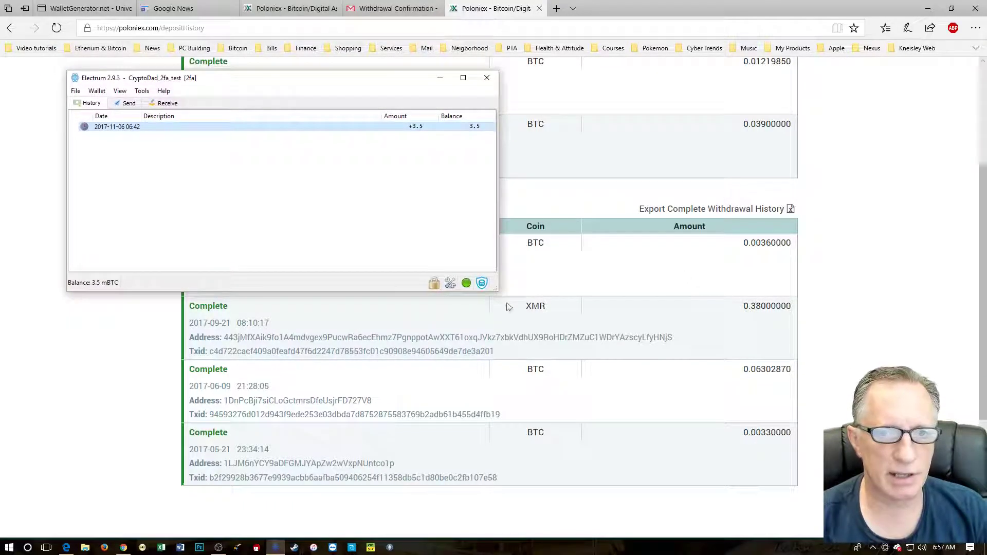
{"action": "left_click_drag", "start_coordinate": [495, 290], "coordinate": [597, 318]}
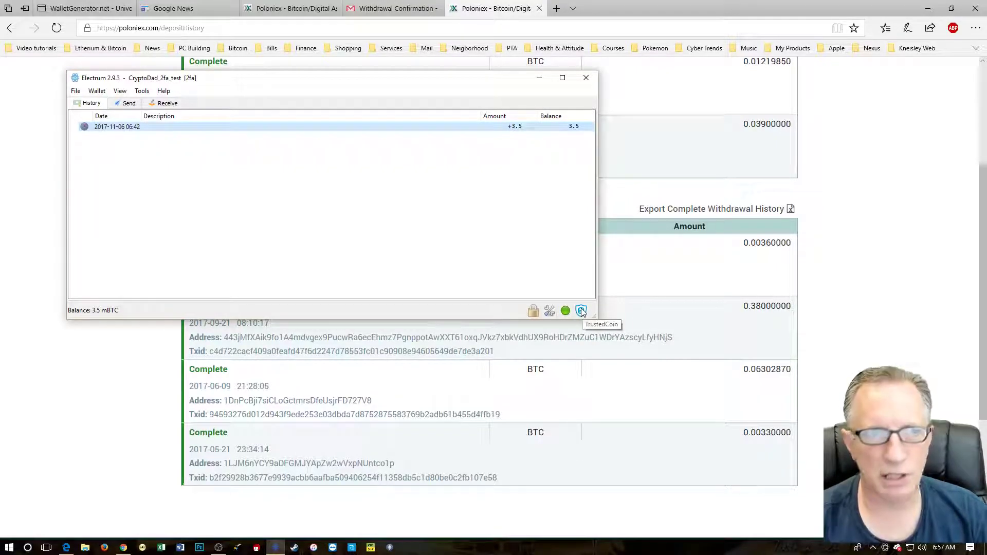
{"action": "left_click_drag", "start_coordinate": [273, 82], "coordinate": [246, 90]}
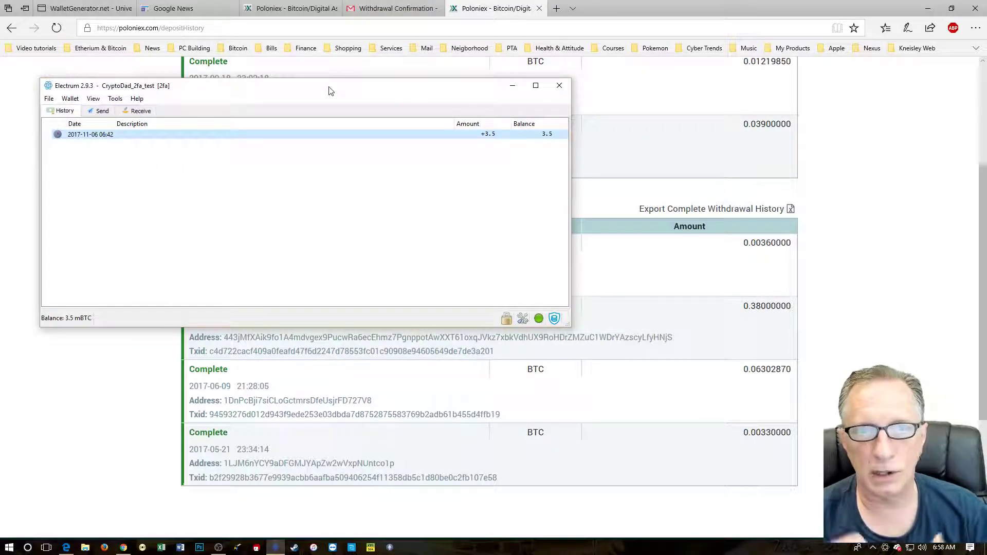
Open the recent CryptoDad standard wallet and unlock it with its password.
{"action": "left_click", "coordinate": [49, 99]}
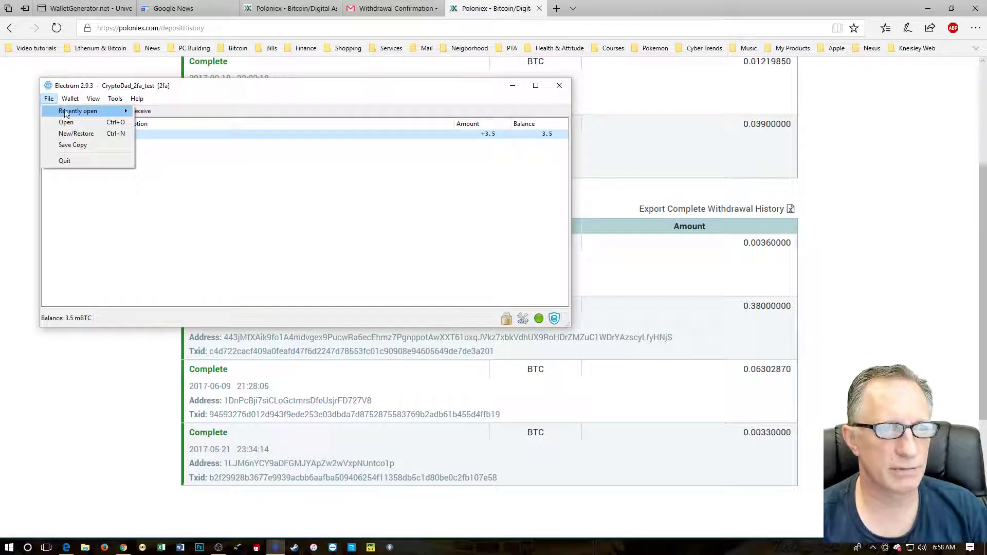
{"action": "mouse_move", "coordinate": [76, 114]}
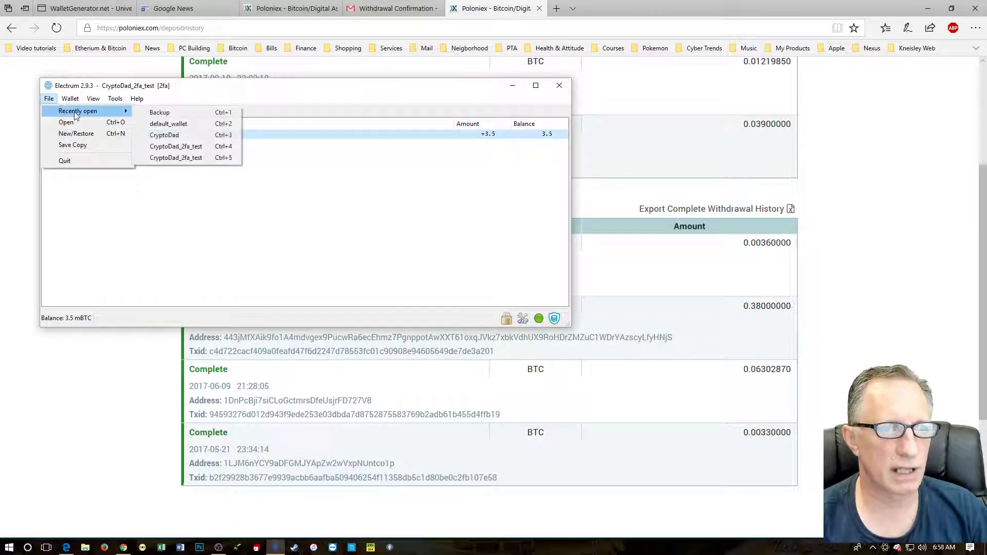
{"action": "left_click", "coordinate": [203, 136]}
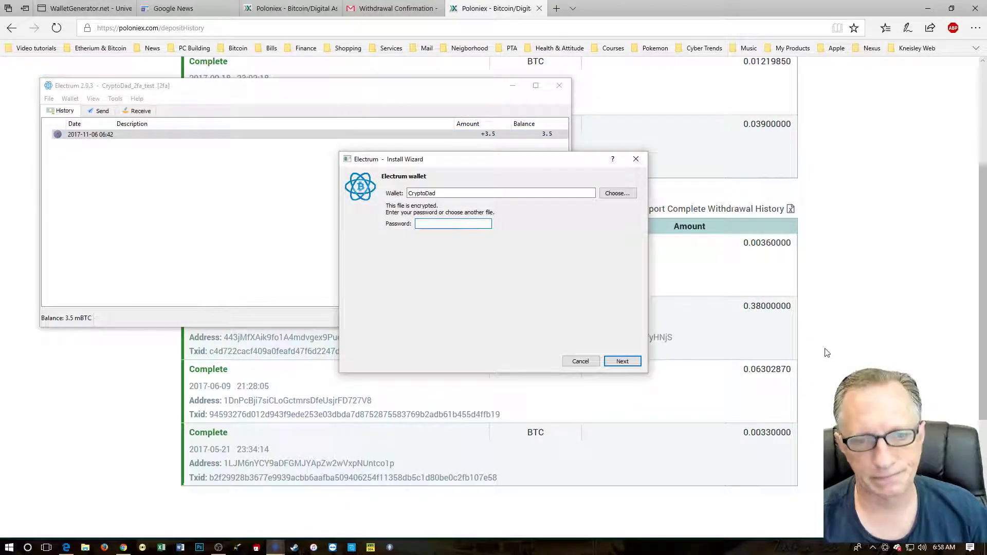
{"action": "type", "text": "•••••"}
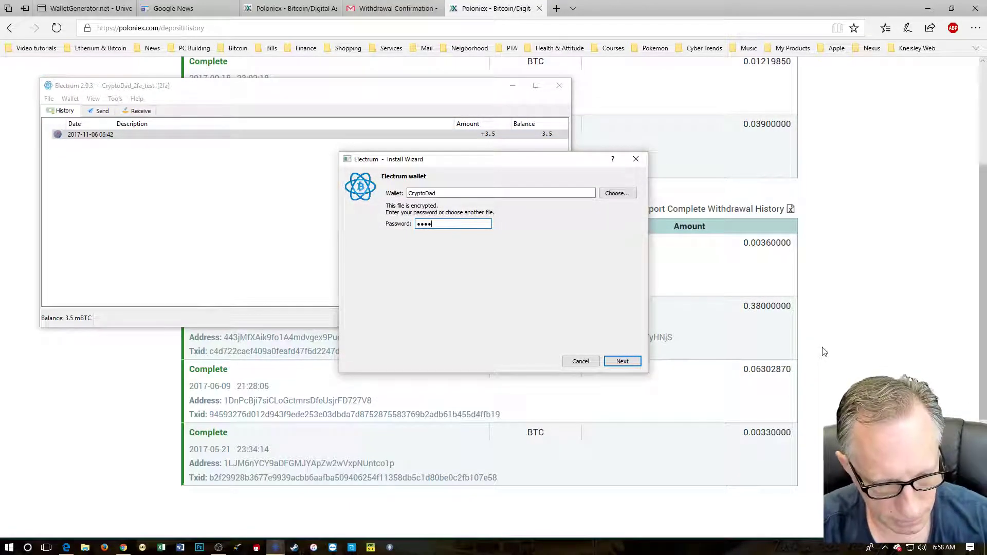
{"action": "type", "text": "••••"}
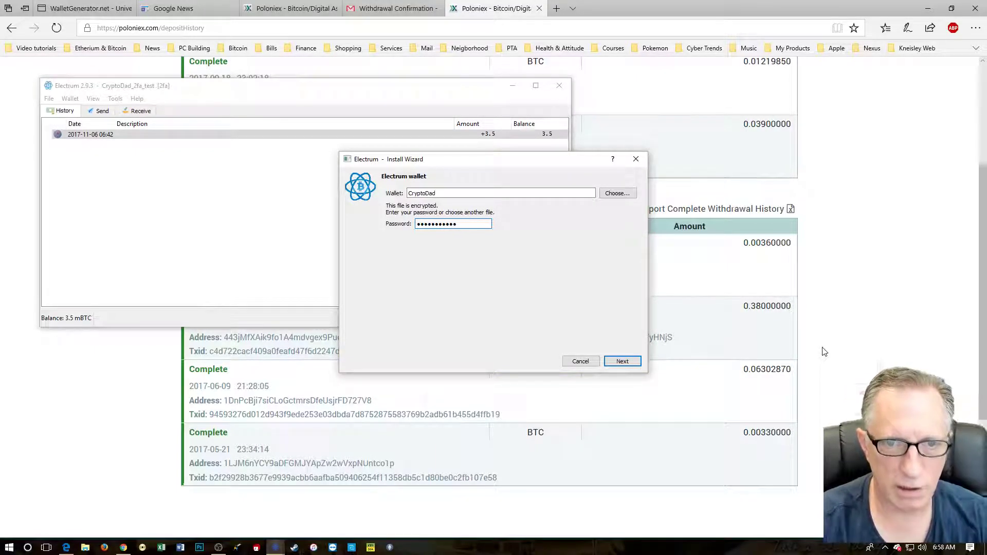
{"action": "key", "text": "Return"}
Arrange the CryptoDad and 2fa wallet windows so both are visible.
{"action": "left_click_drag", "start_coordinate": [633, 189], "coordinate": [701, 231]}
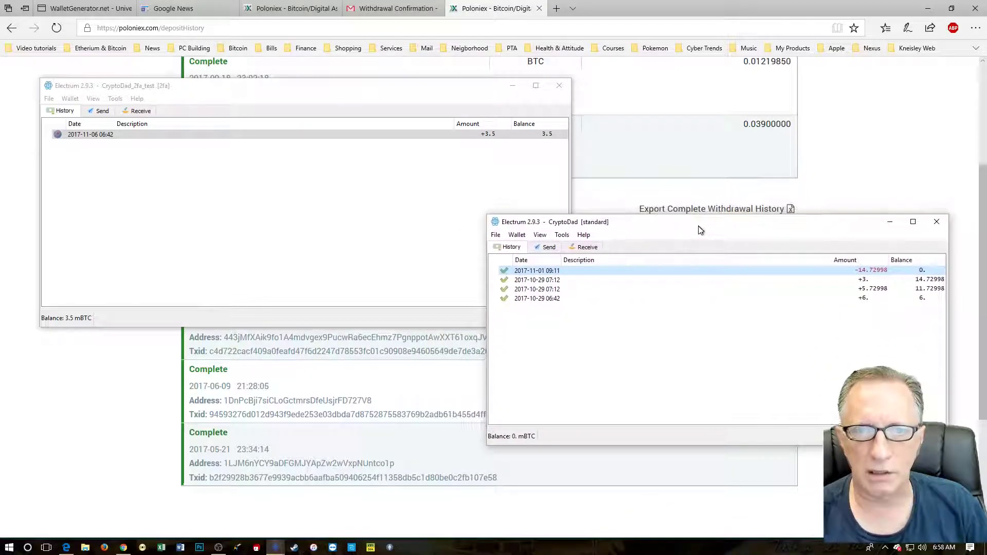
{"action": "left_click", "coordinate": [339, 94]}
{"action": "left_click_drag", "start_coordinate": [340, 94], "coordinate": [320, 68]}
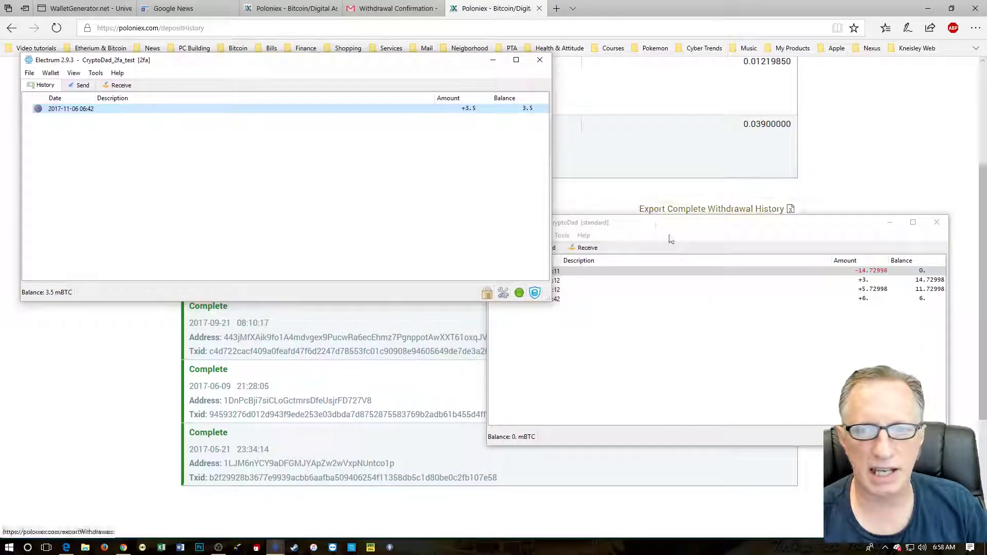
{"action": "left_click_drag", "start_coordinate": [673, 227], "coordinate": [688, 232]}
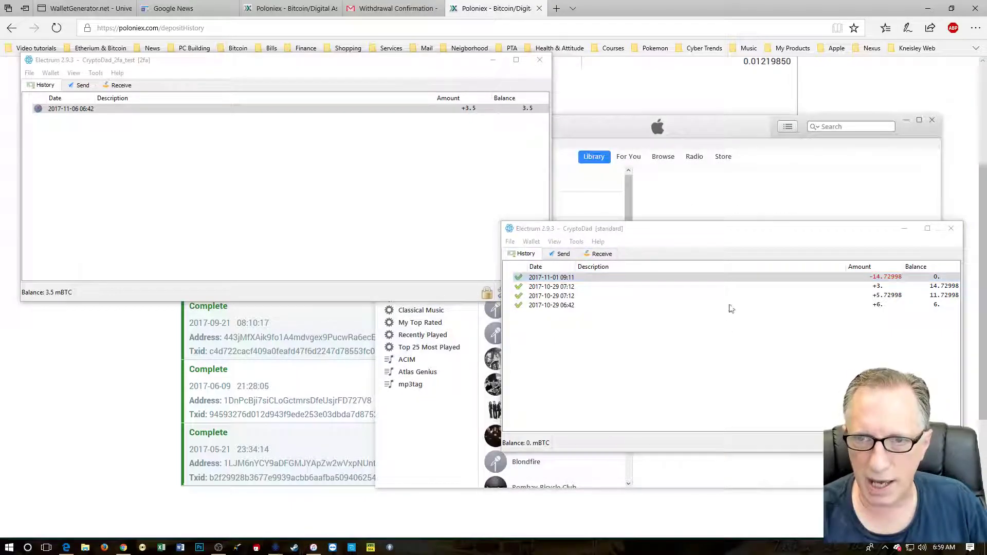
{"action": "left_click", "coordinate": [933, 120]}
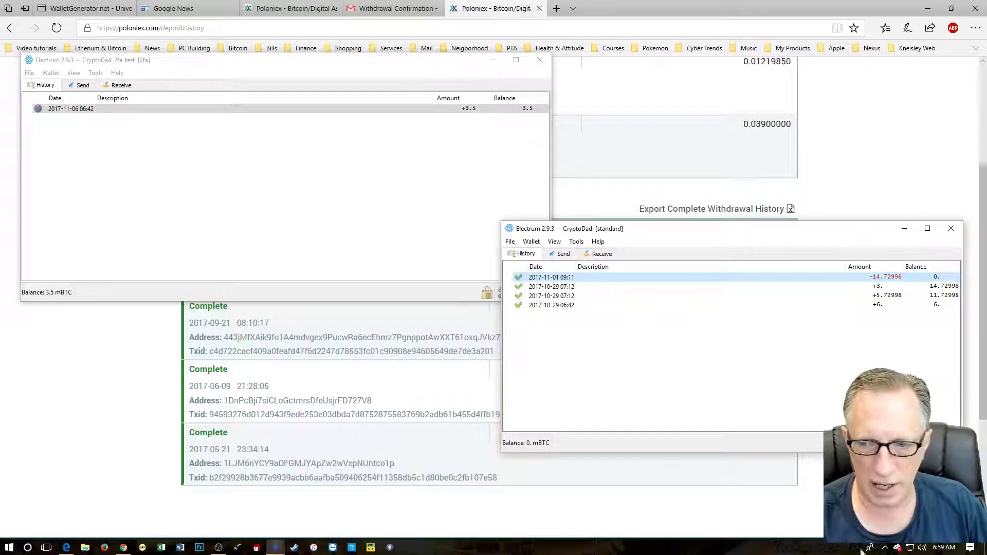
{"action": "left_click", "coordinate": [886, 549]}
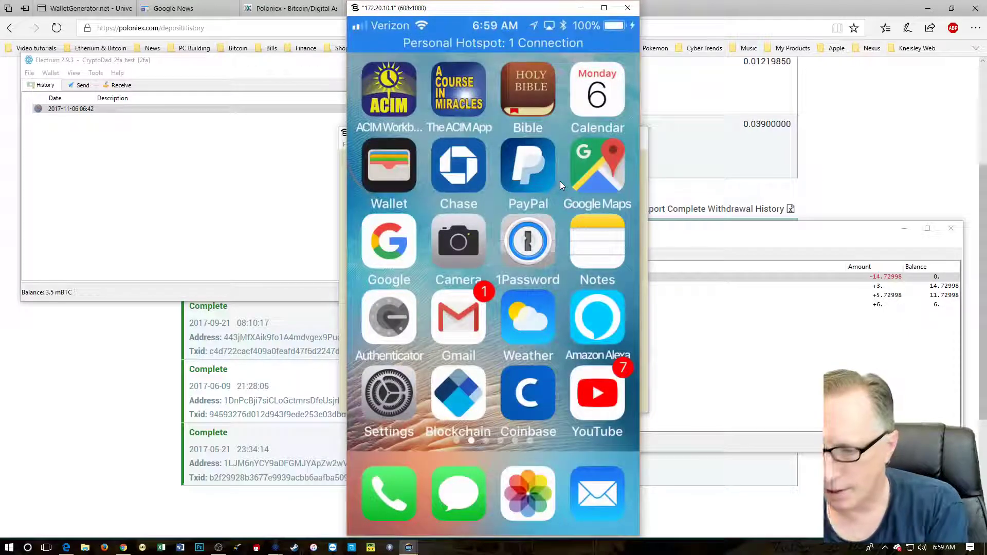
{"action": "left_click", "coordinate": [578, 9]}
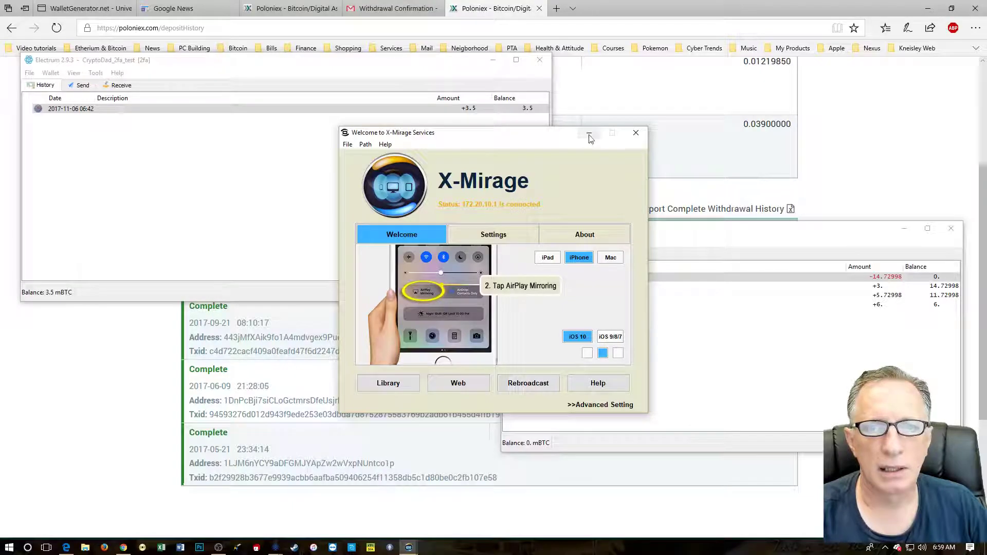
{"action": "left_click", "coordinate": [589, 133]}
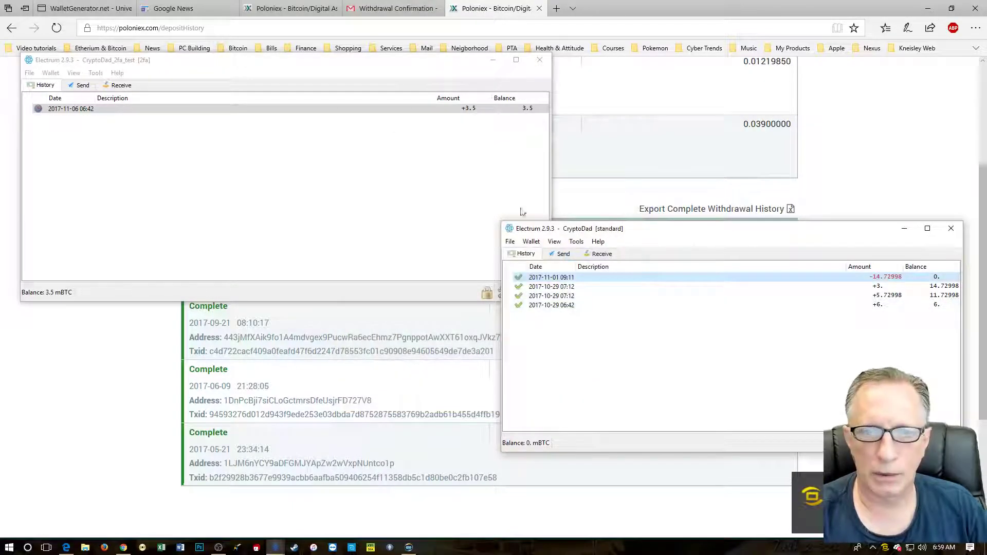
{"action": "left_click", "coordinate": [273, 63]}
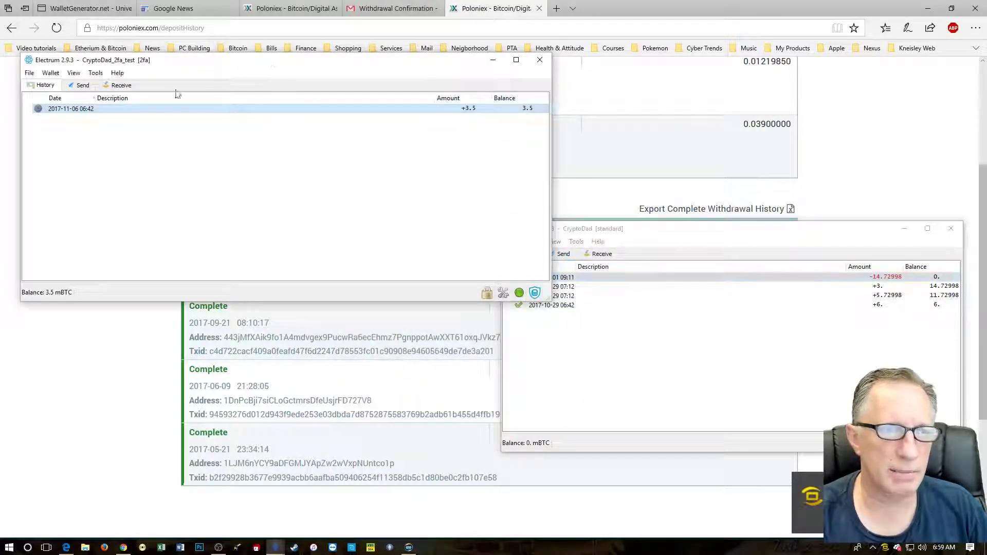
Copy CryptoDad's receiving address and paste it as the 2fa wallet's payee.
{"action": "left_click", "coordinate": [79, 86]}
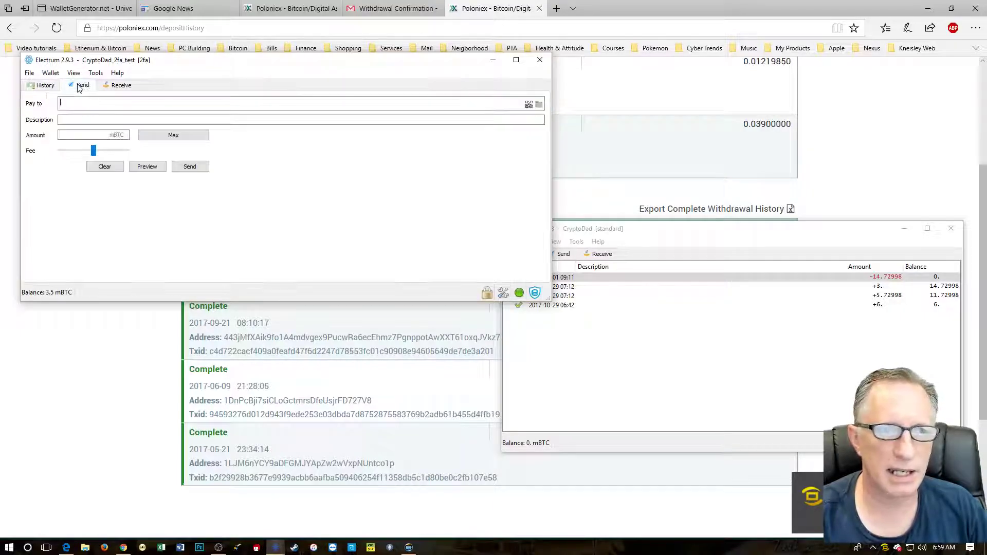
{"action": "left_click", "coordinate": [690, 224]}
{"action": "left_click", "coordinate": [603, 254]}
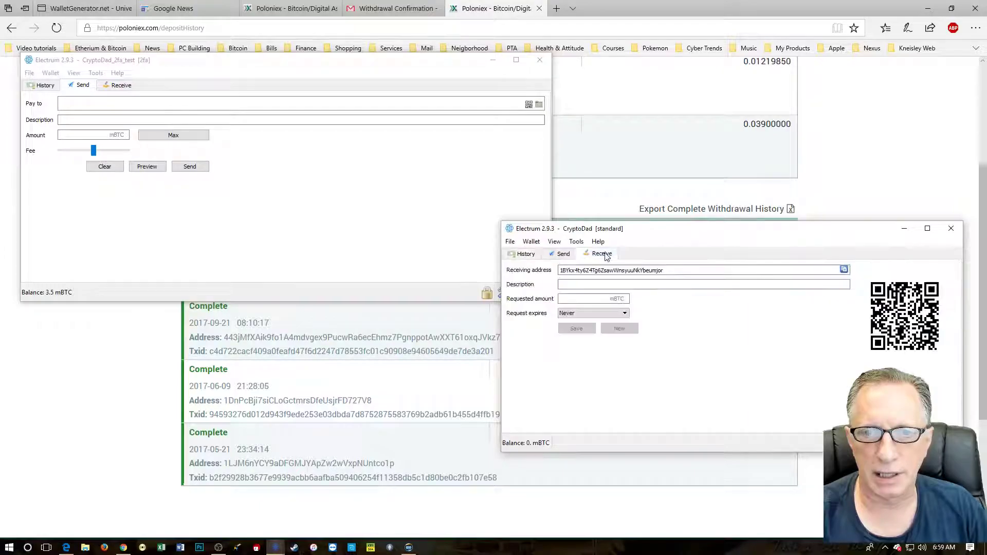
{"action": "left_click", "coordinate": [844, 270]}
{"action": "left_click", "coordinate": [72, 103]}
{"action": "right_click", "coordinate": [73, 104]}
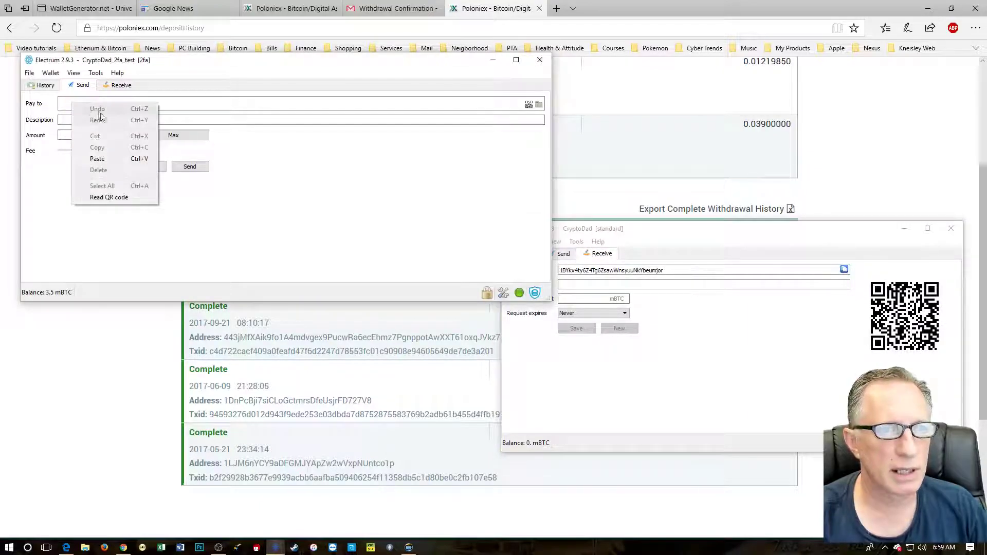
{"action": "left_click", "coordinate": [103, 159]}
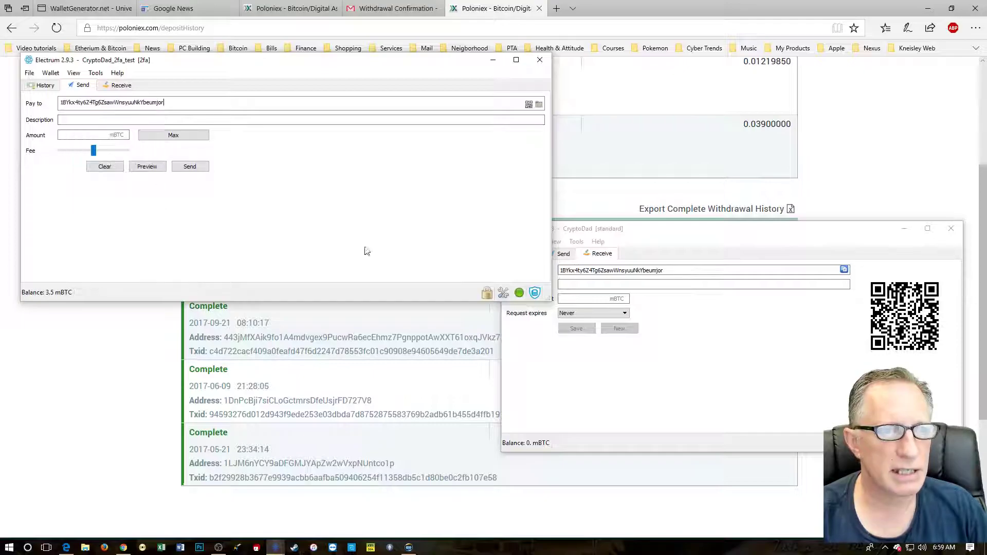
Enter description 'test with 2fa' and use Max for a 2.68378 mBTC amount.
{"action": "left_click", "coordinate": [112, 120]}
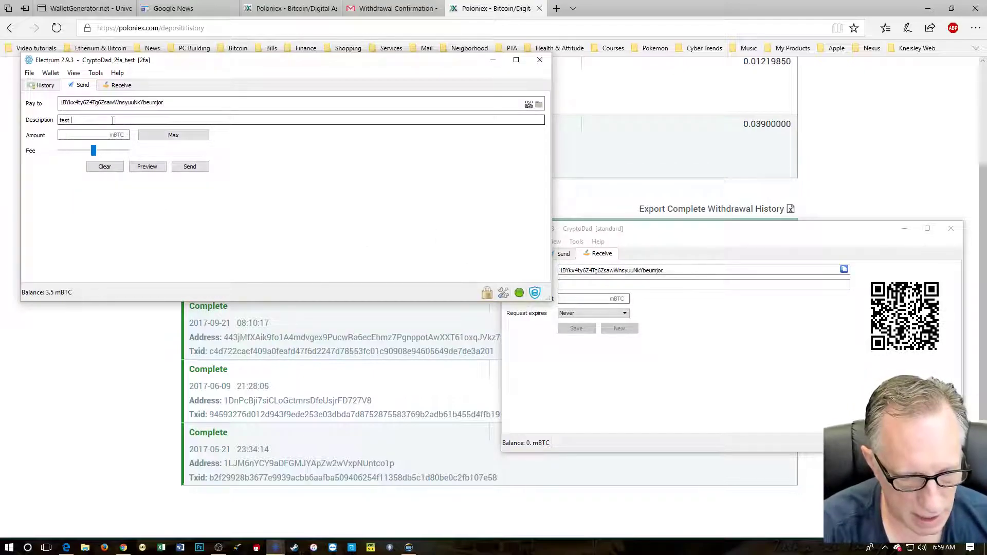
{"action": "type", "text": "test with 2fa"}
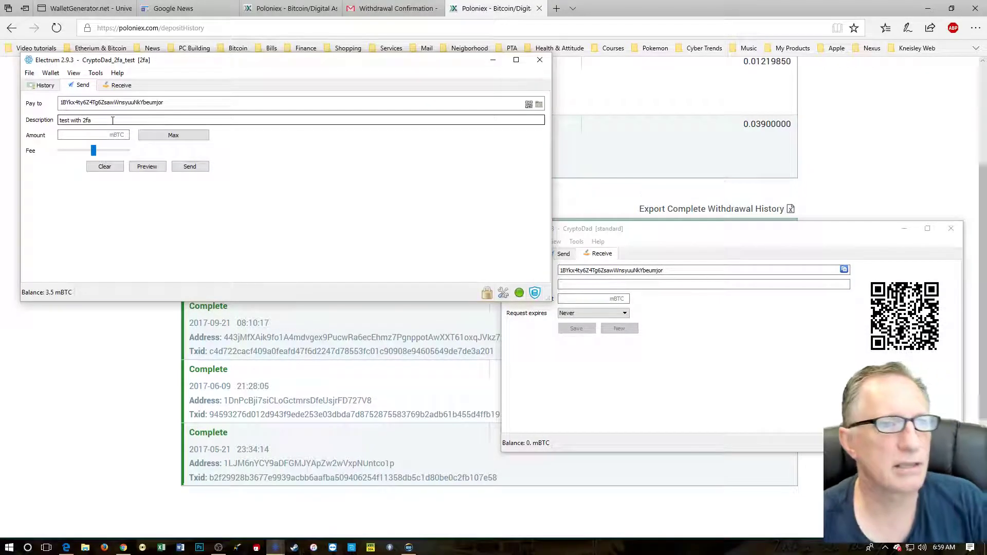
{"action": "left_click", "coordinate": [173, 135]}
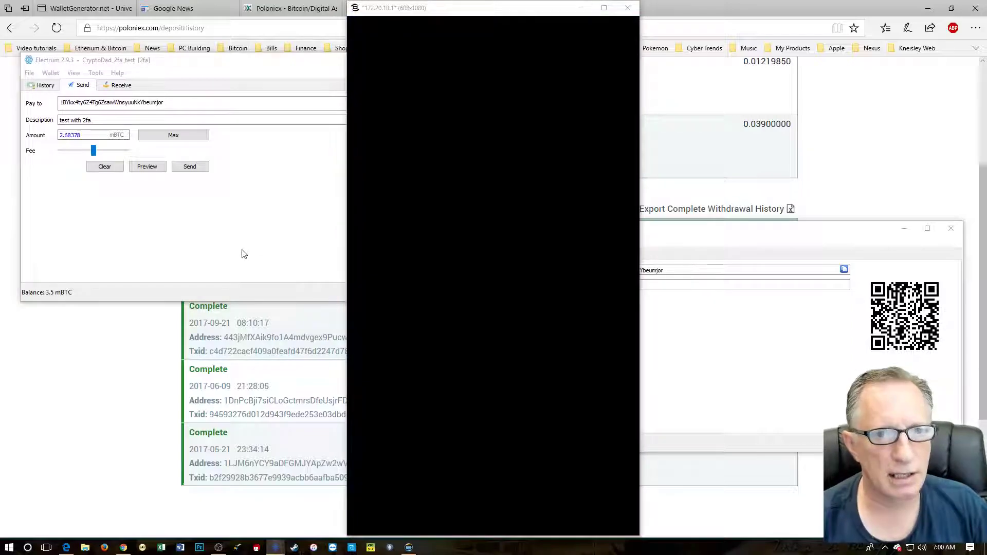
Move the phone mirror right and send the 2.68378 mBTC payment from the 2fa wallet.
{"action": "left_click_drag", "start_coordinate": [516, 10], "coordinate": [825, 15]}
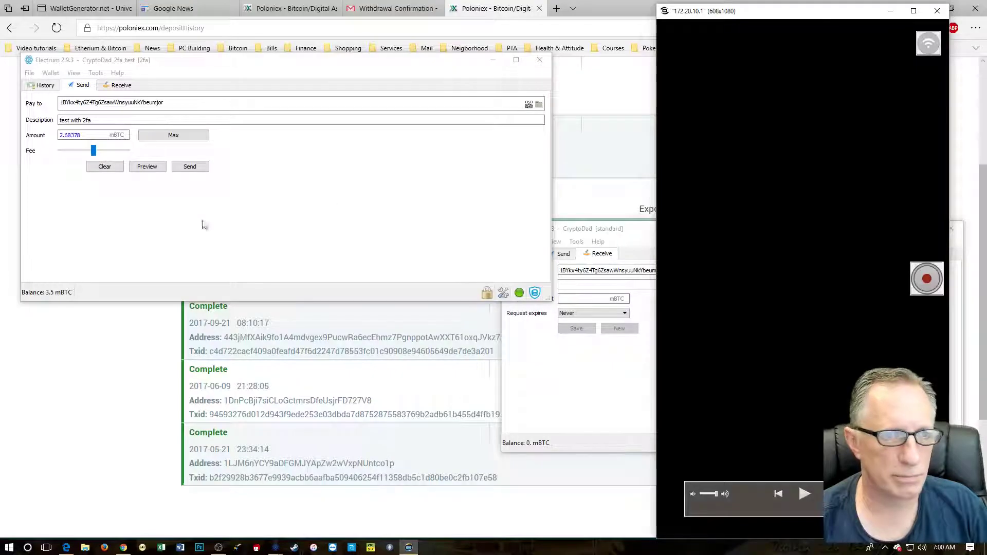
{"action": "left_click", "coordinate": [249, 64]}
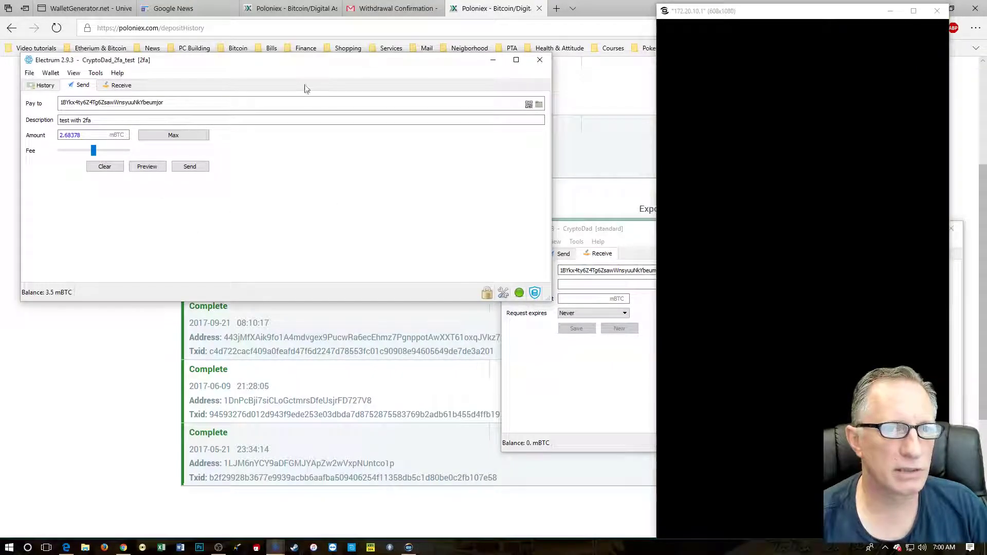
{"action": "left_click", "coordinate": [190, 166]}
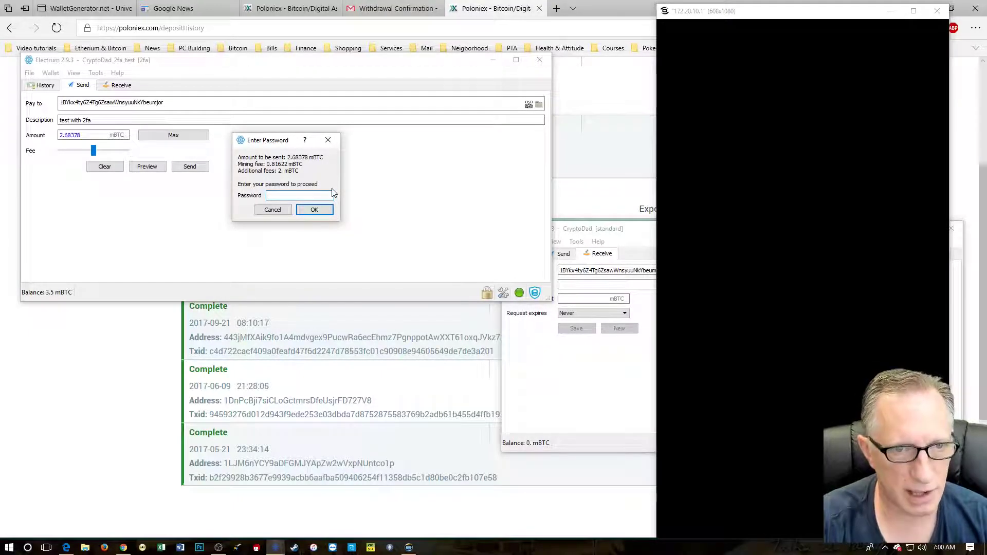
Submit the wallet password and place the phone mirror on the right side.
{"action": "type", "text": "**********"}
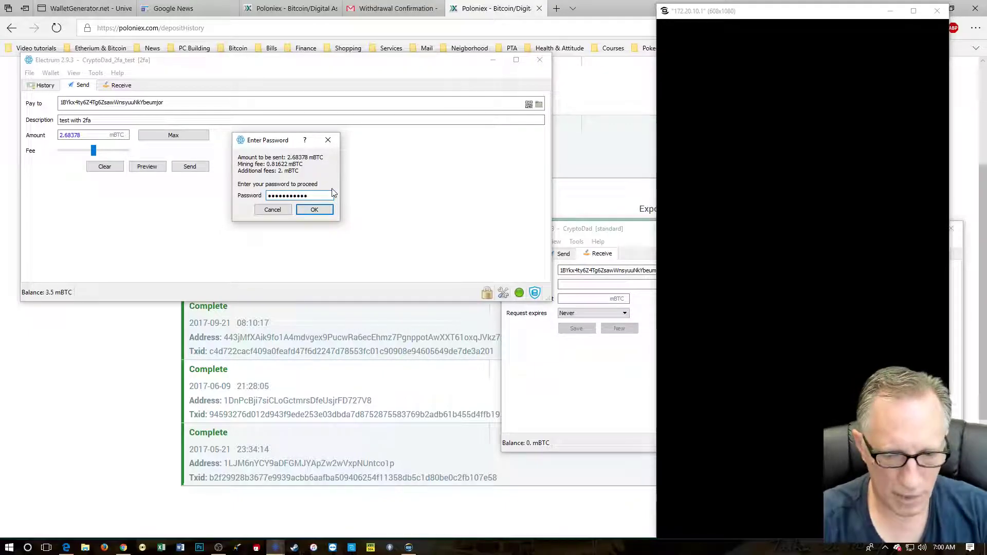
{"action": "key", "text": "Return"}
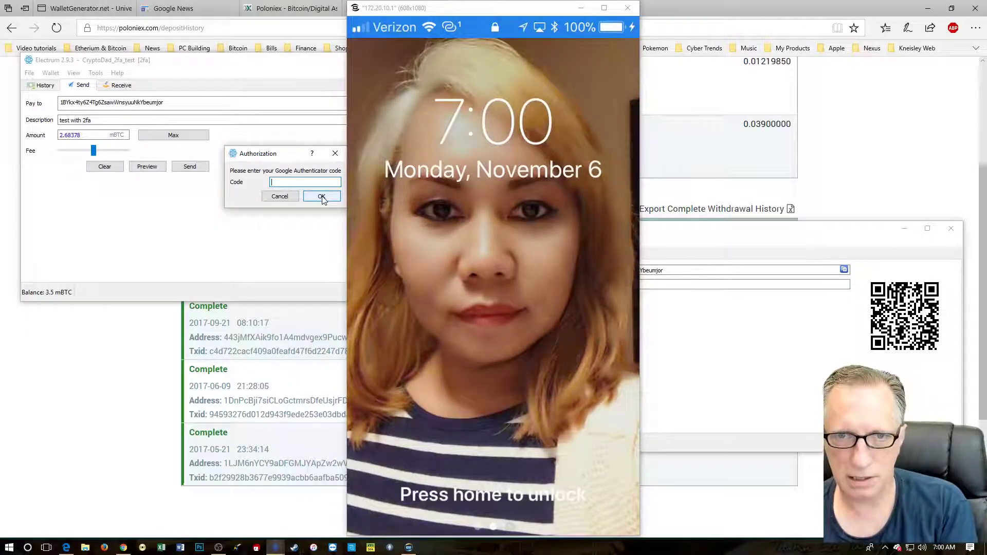
{"action": "left_click_drag", "start_coordinate": [458, 8], "coordinate": [766, 5]}
{"action": "double_click", "coordinate": [766, 6]}
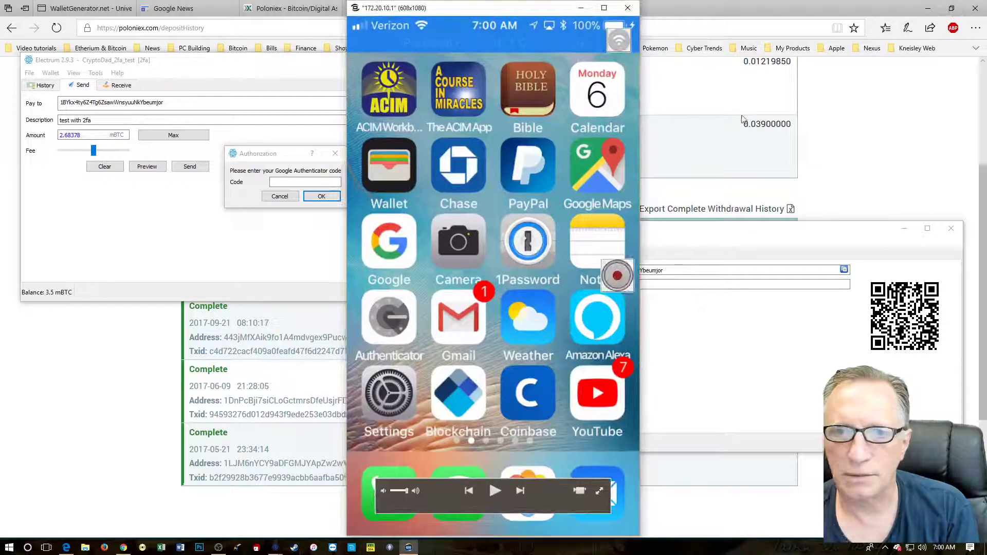
{"action": "left_click_drag", "start_coordinate": [500, 8], "coordinate": [811, 19]}
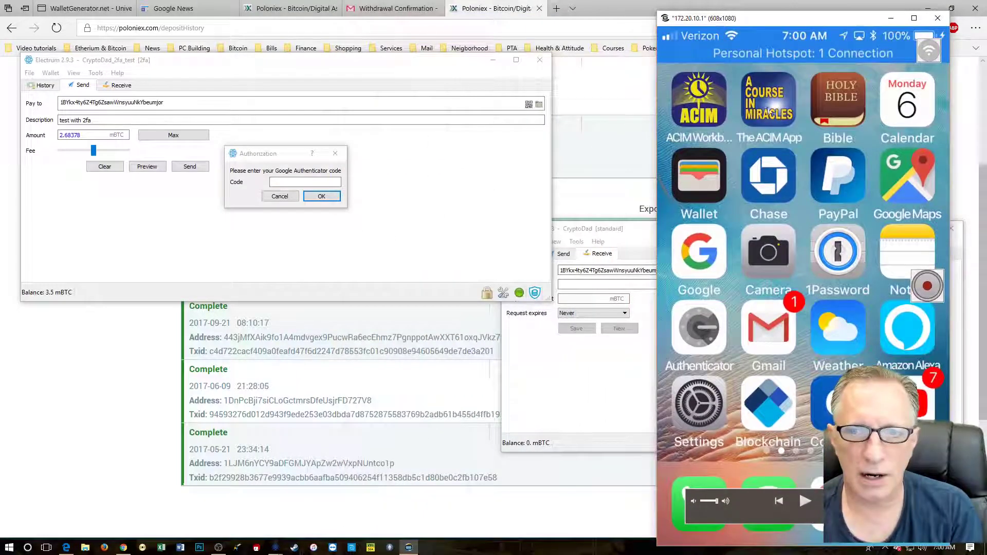
Enter the trustedcoin Google Authenticator code from the phone and confirm the payment.
{"action": "left_click", "coordinate": [711, 331]}
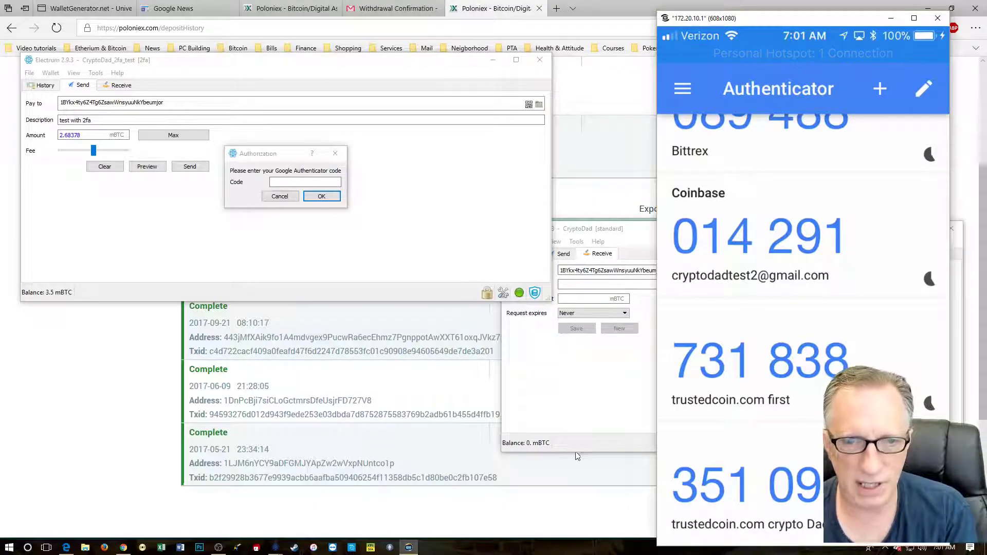
{"action": "left_click", "coordinate": [290, 184]}
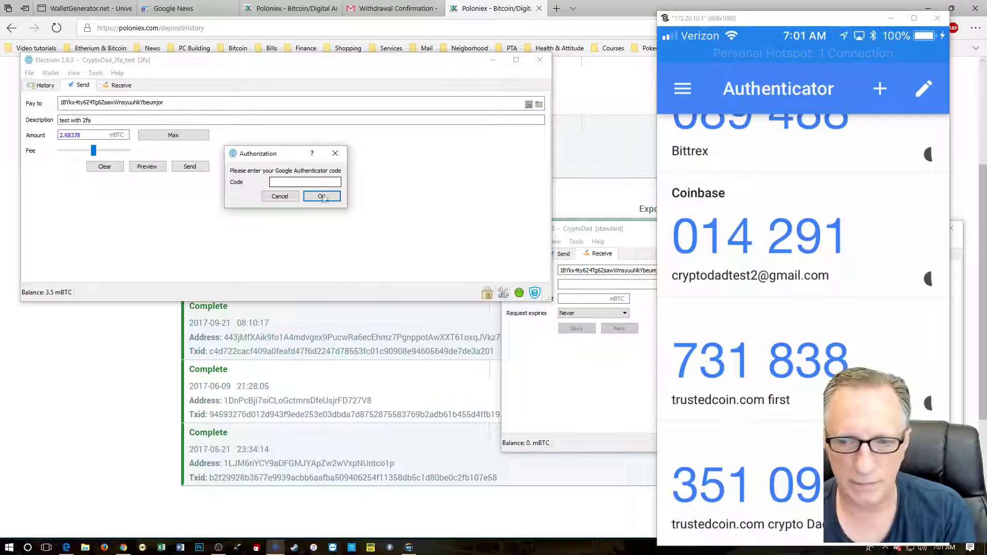
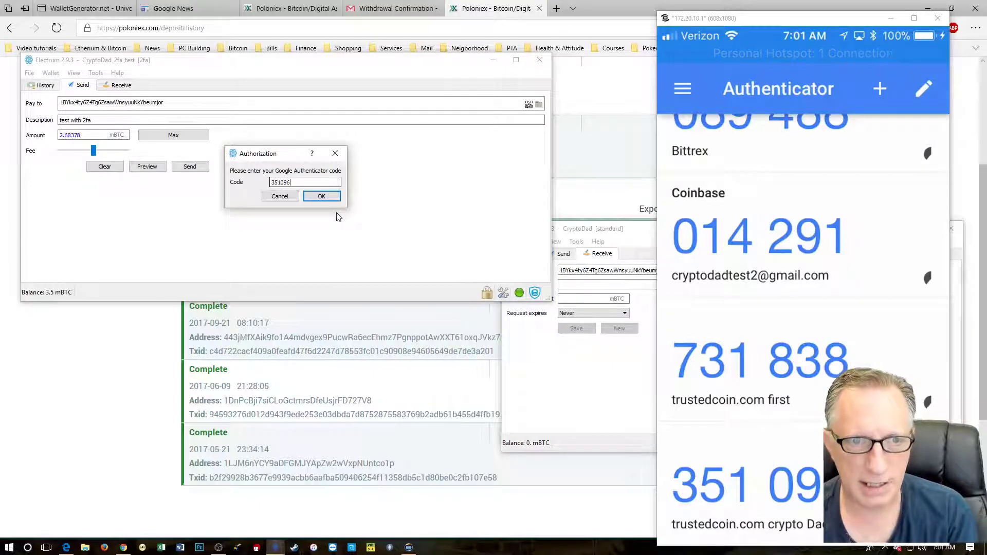
{"action": "left_click", "coordinate": [322, 196]}
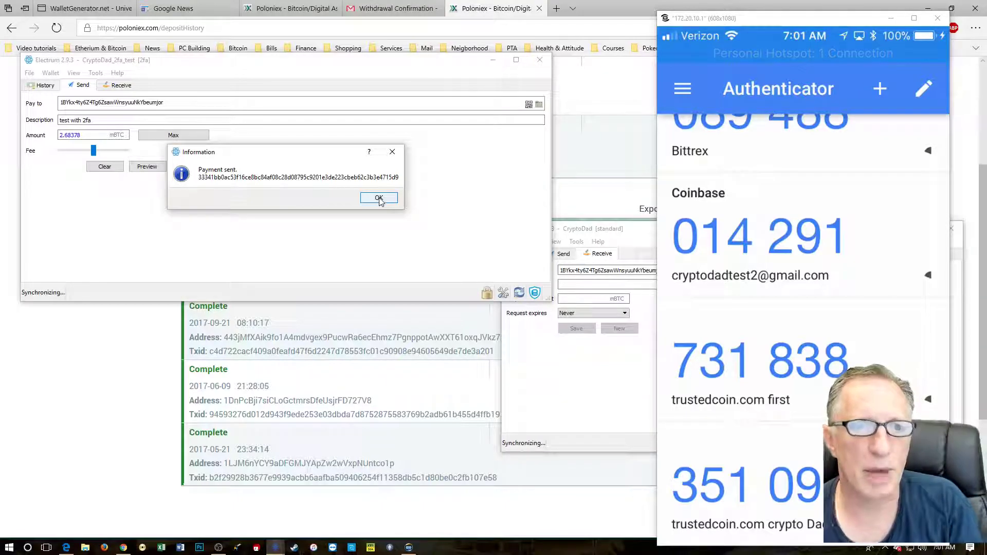
Dismiss Payment sent and select CryptoDad's unconfirmed +0.68378 incoming transaction in History.
{"action": "left_click", "coordinate": [379, 198]}
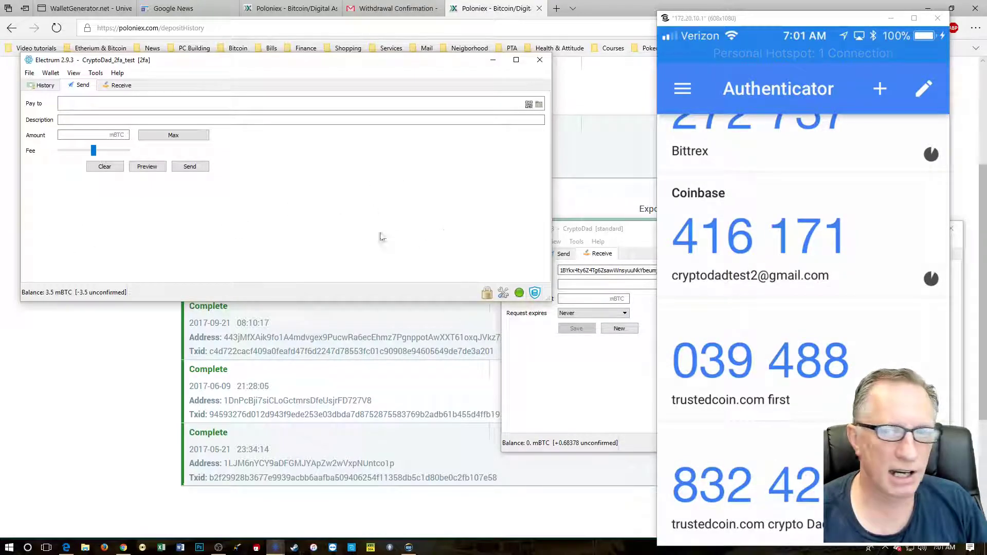
{"action": "left_click", "coordinate": [610, 231]}
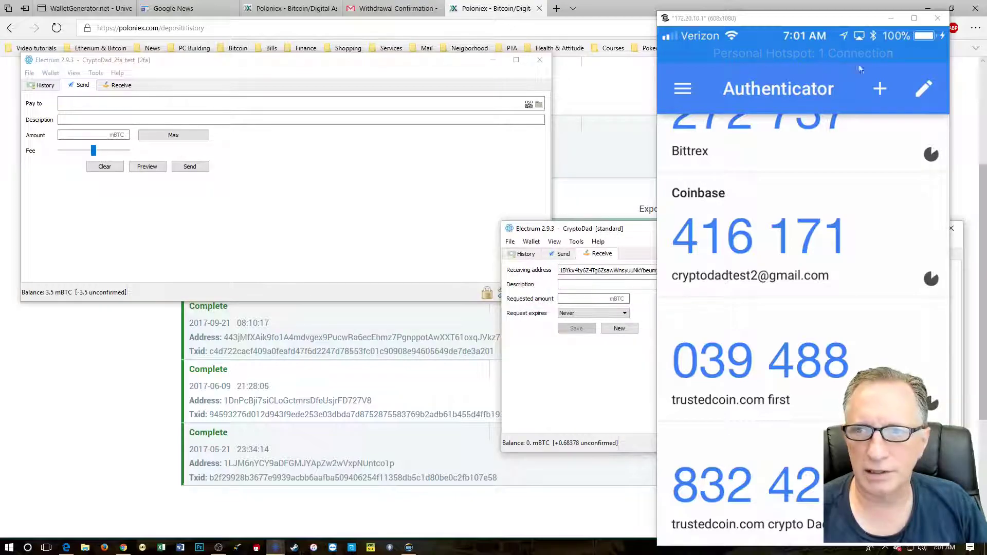
{"action": "left_click", "coordinate": [892, 20]}
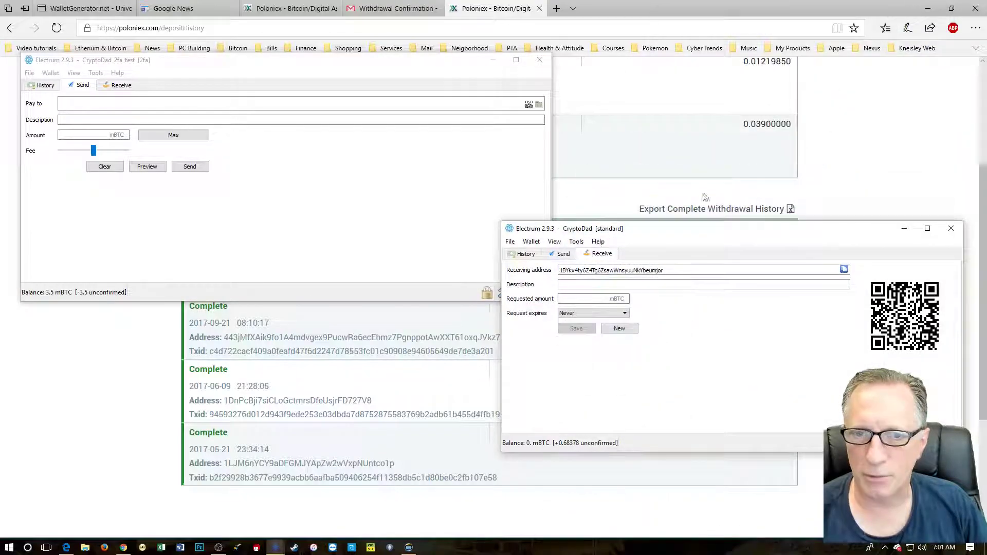
{"action": "left_click_drag", "start_coordinate": [698, 229], "coordinate": [647, 159]}
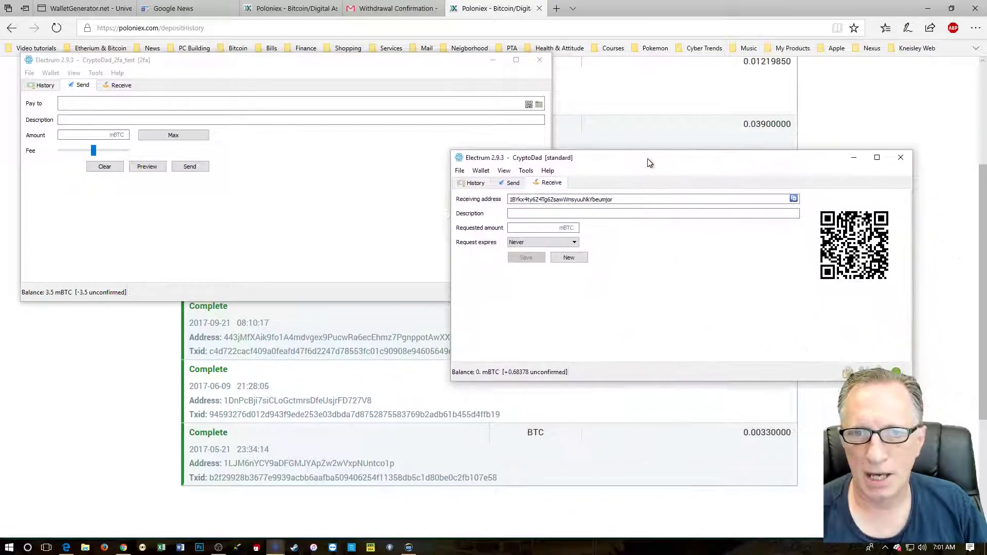
{"action": "left_click", "coordinate": [472, 182]}
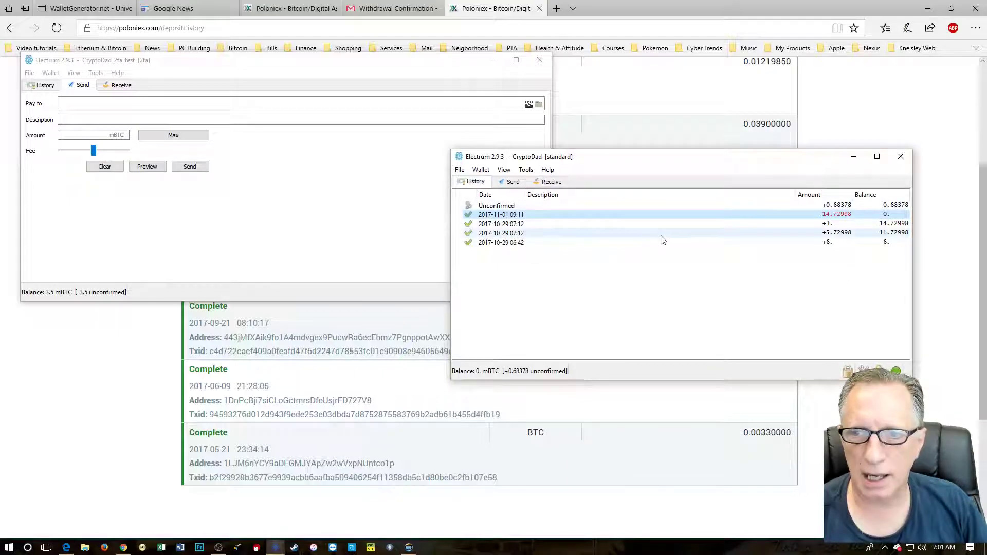
{"action": "left_click", "coordinate": [538, 206]}
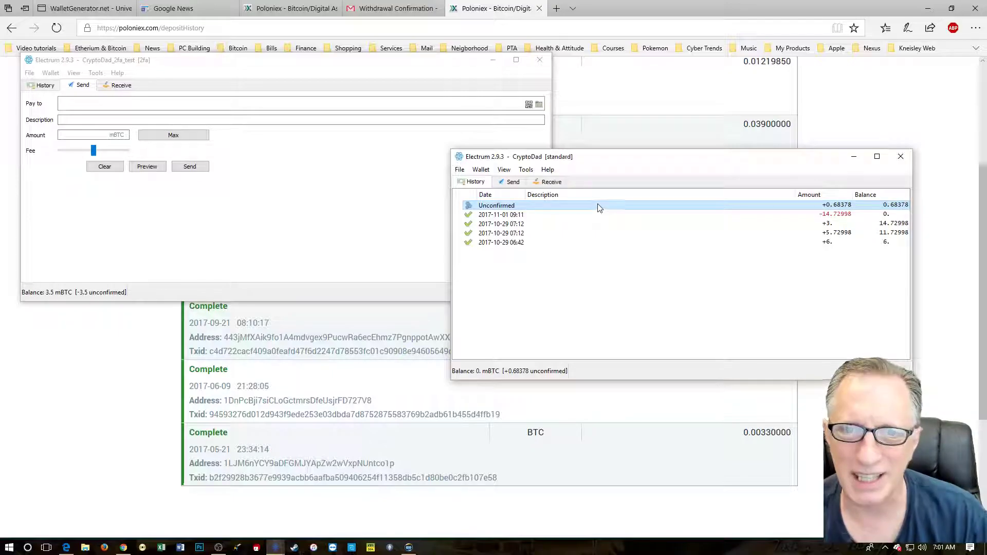
{"action": "key", "text": "alt+Tab"}
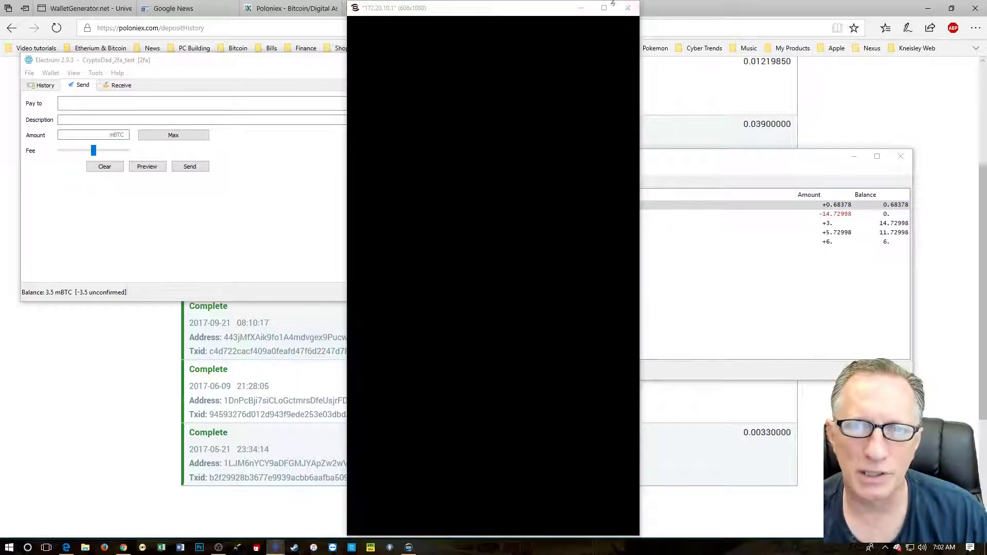
Minimise the phone mirror, then move and enlarge the CryptoDad standard wallet window.
{"action": "left_click", "coordinate": [582, 8]}
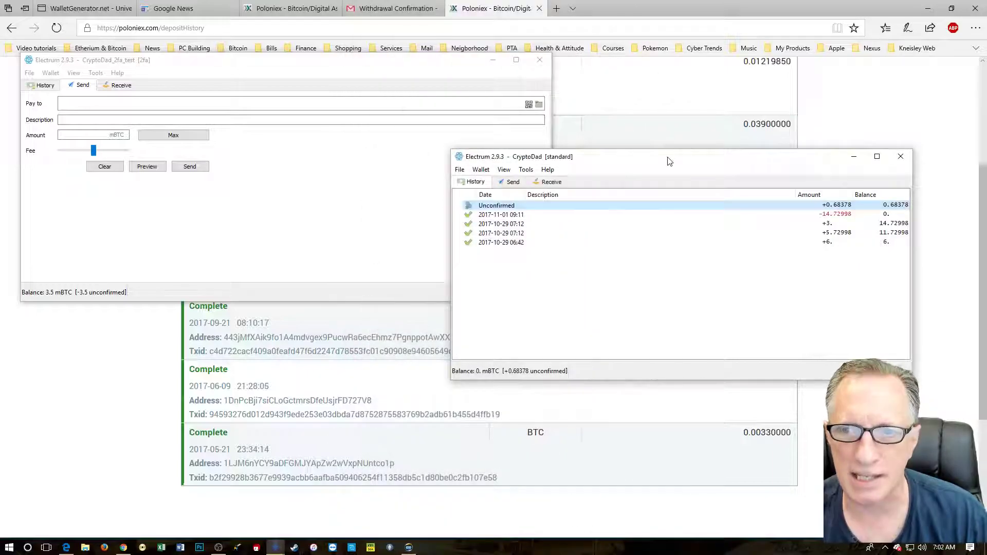
{"action": "left_click_drag", "start_coordinate": [669, 161], "coordinate": [646, 148]}
{"action": "left_click_drag", "start_coordinate": [888, 361], "coordinate": [936, 411]}
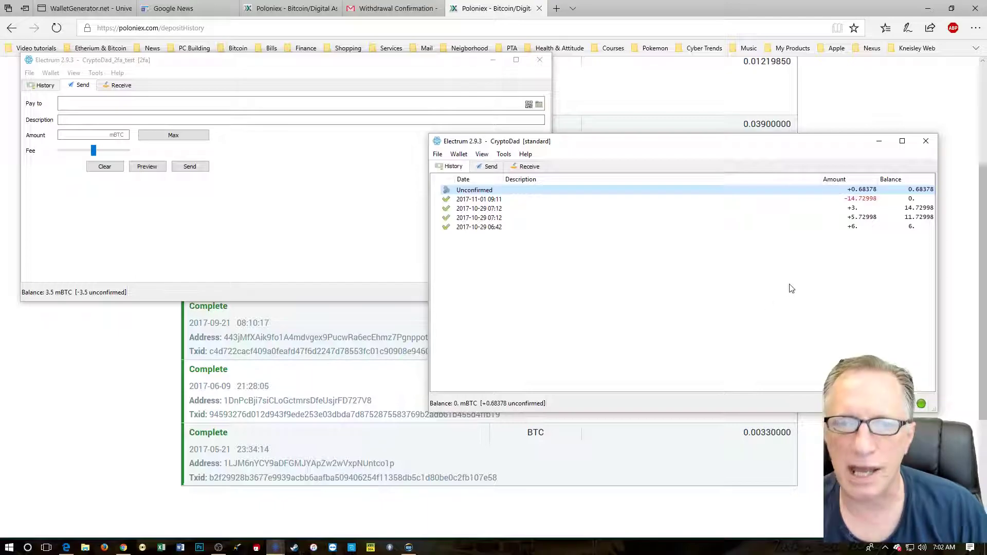